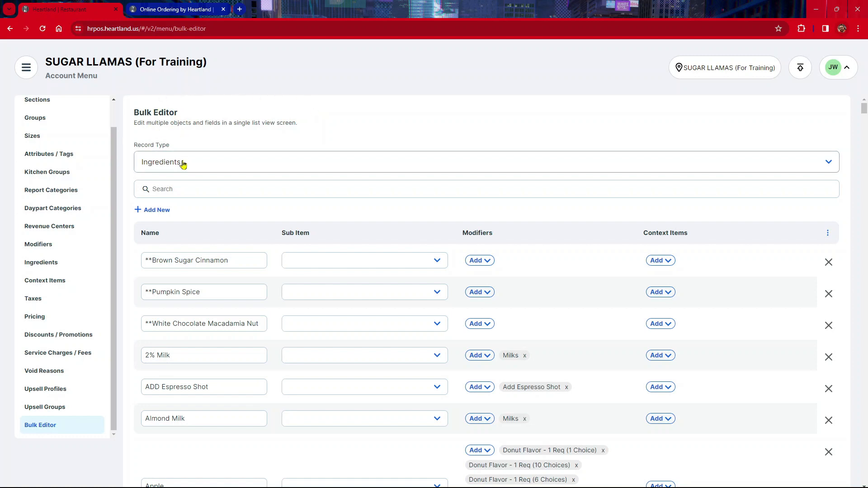
click(181, 162)
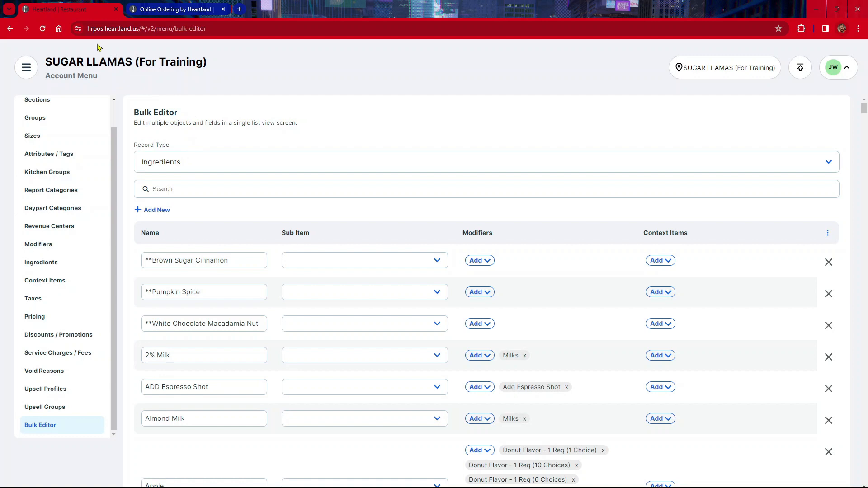
key(ctrl)
key(ctrl)
key(ctrl)
key(ctrl)
Open the Bulk Editor in the Account Menu and choose Ingredients as the record type.
click(26, 75)
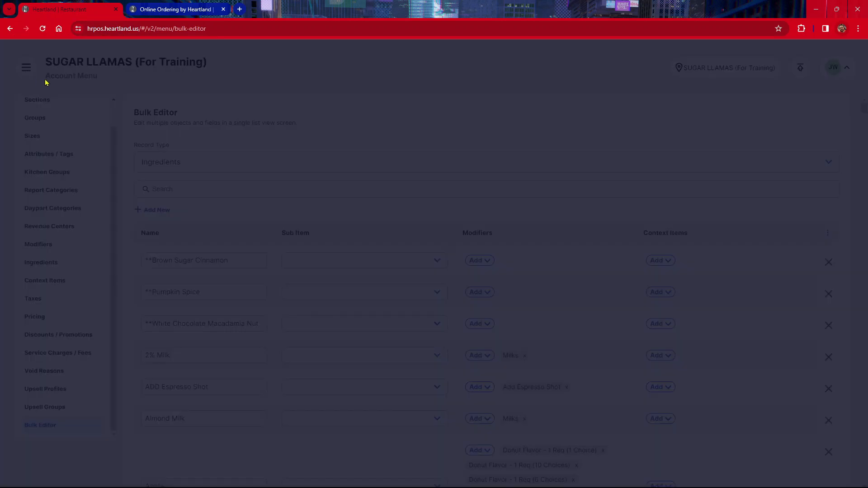
click(71, 65)
click(30, 67)
click(89, 184)
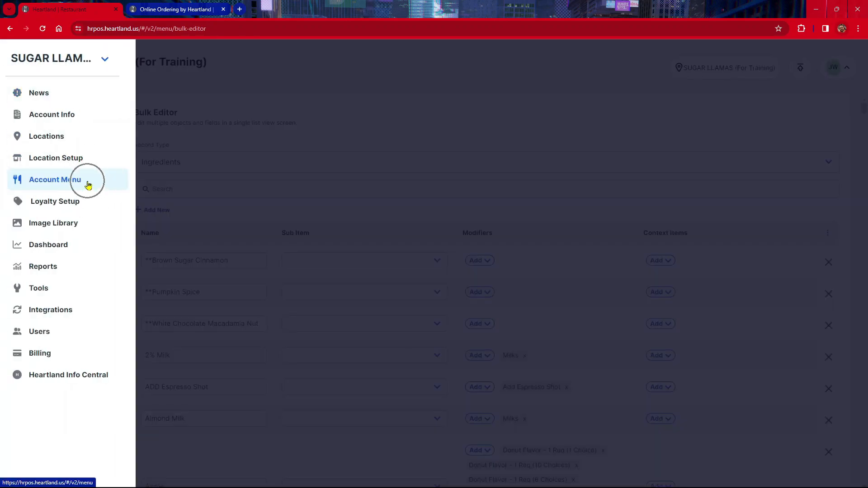
click(88, 185)
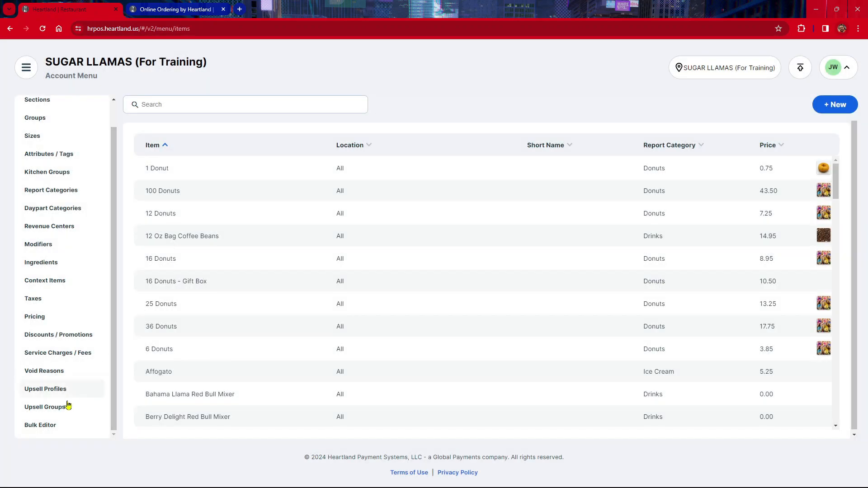
click(61, 425)
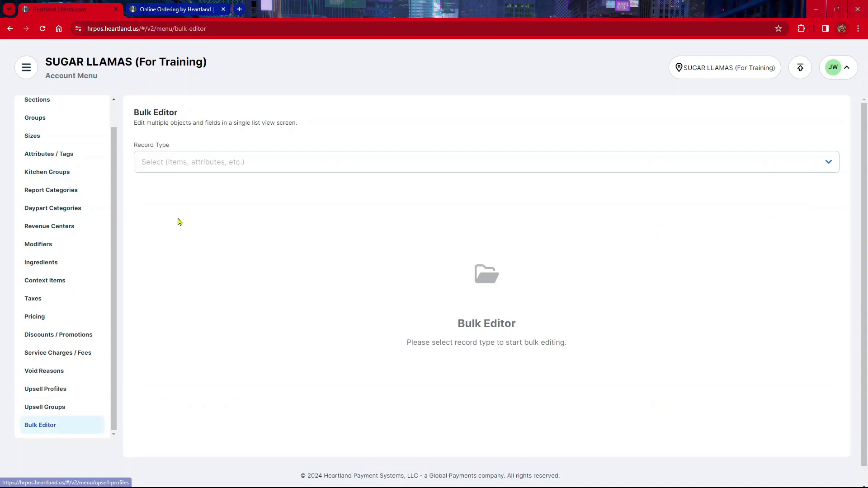
click(179, 167)
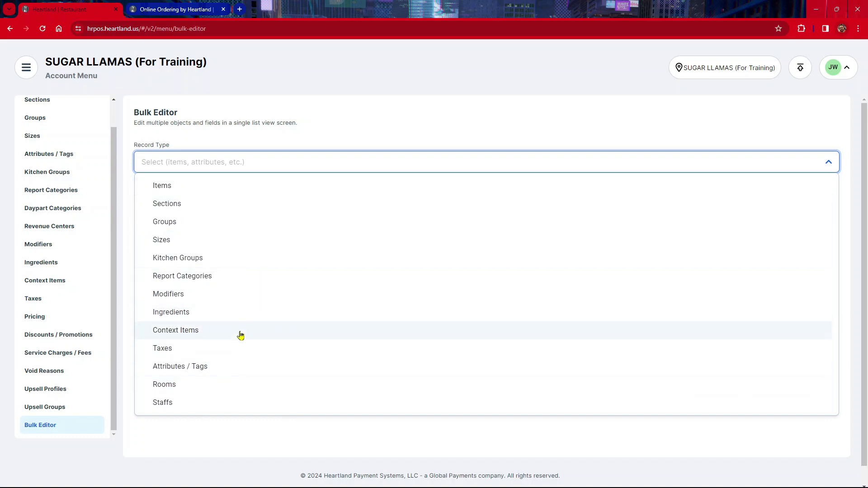
click(186, 319)
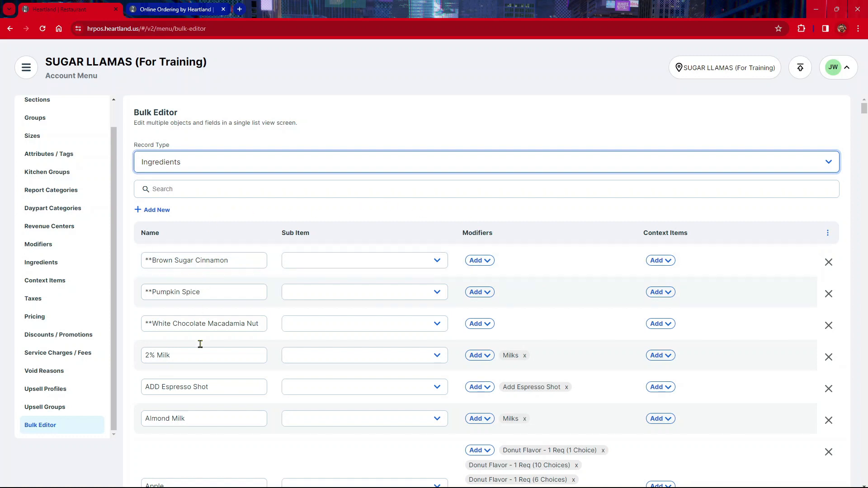
Add two blank ingredient rows to the bulk editing table.
click(194, 184)
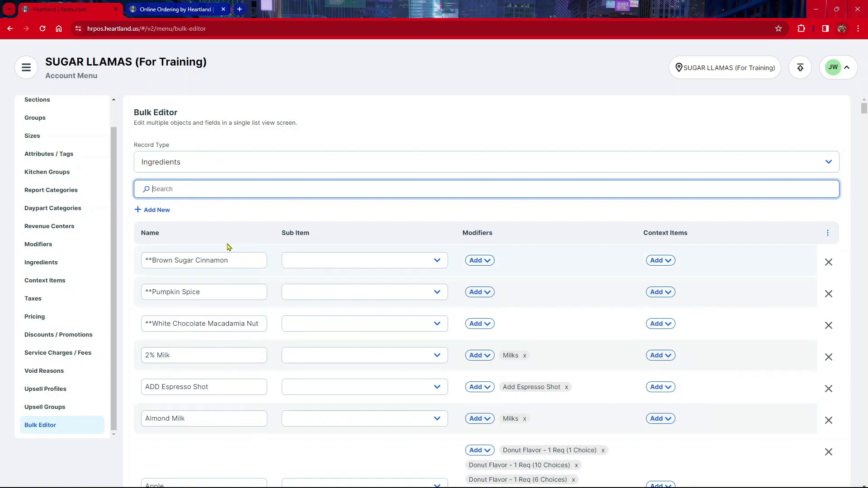
scroll(194, 225, down, 1)
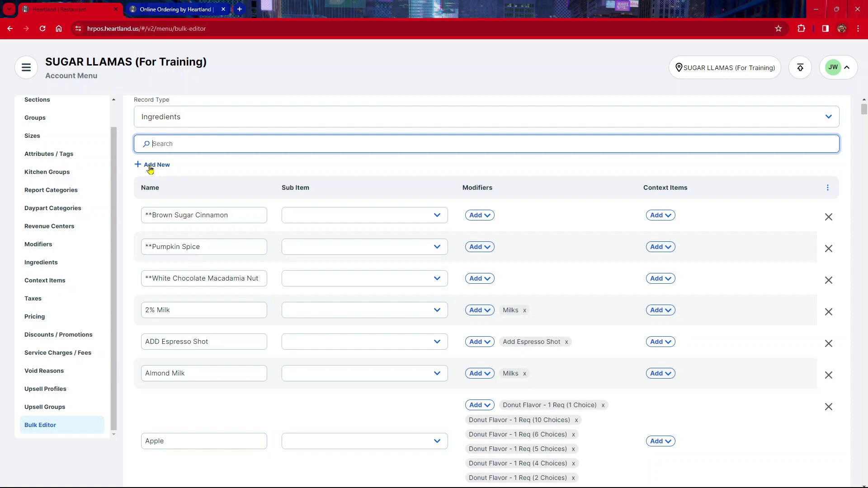
click(168, 167)
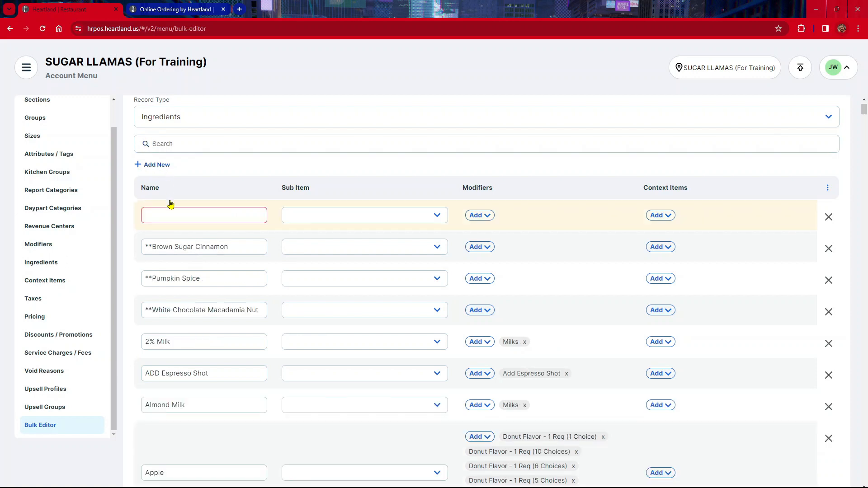
click(164, 166)
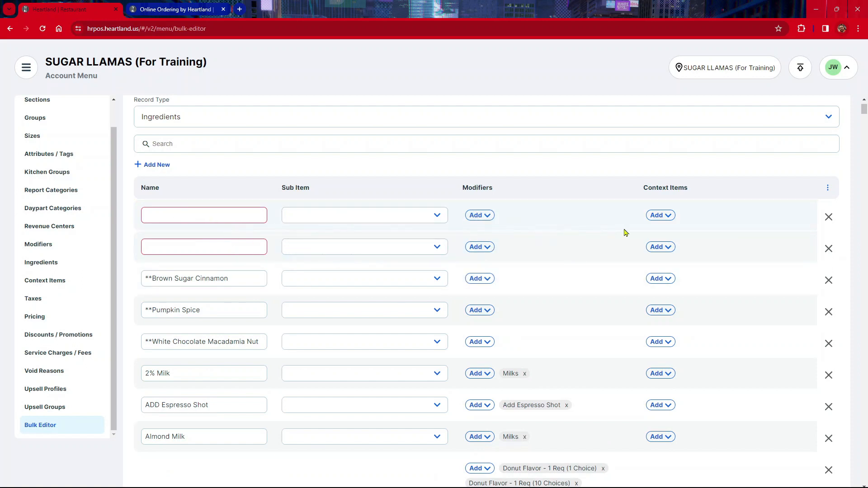
Delete both blank ingredient rows from the table.
click(831, 219)
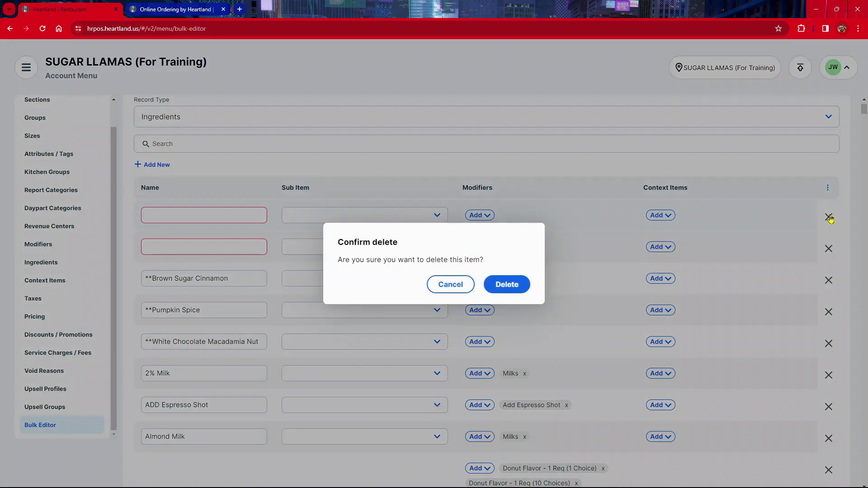
click(513, 290)
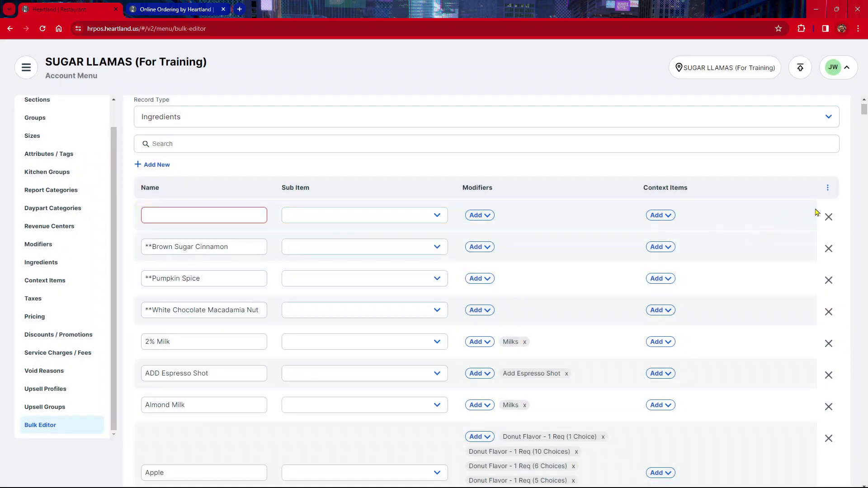
click(828, 218)
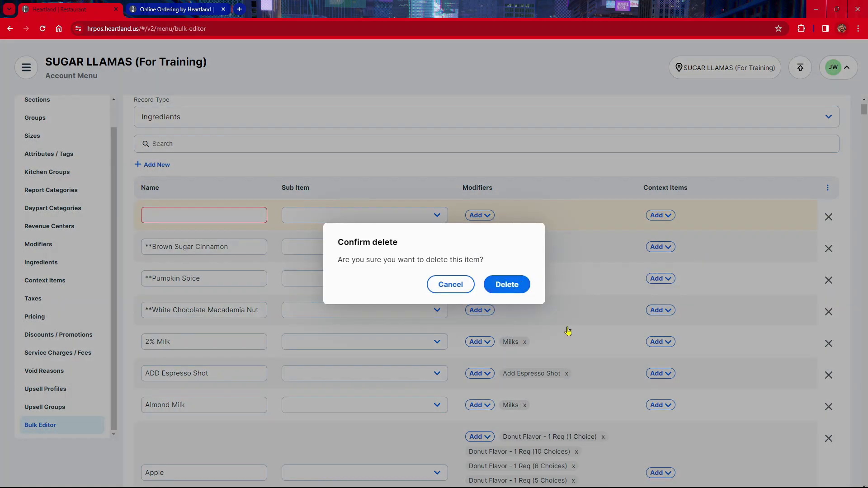
key(Return)
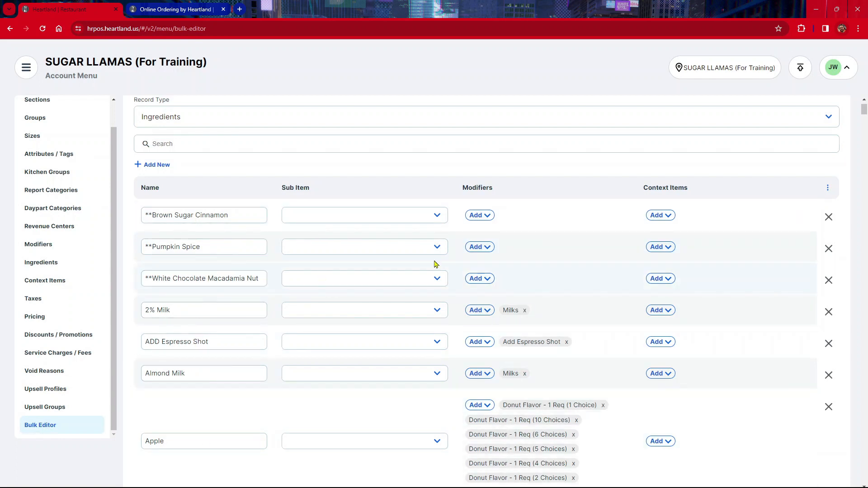
Review the sub item choices for the **Brown Sugar Cinnamon ingredient without selecting one.
click(438, 218)
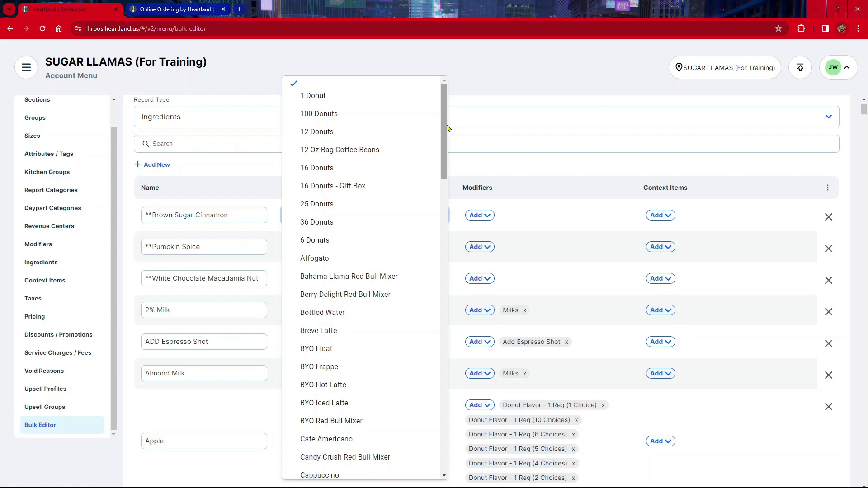
click(457, 91)
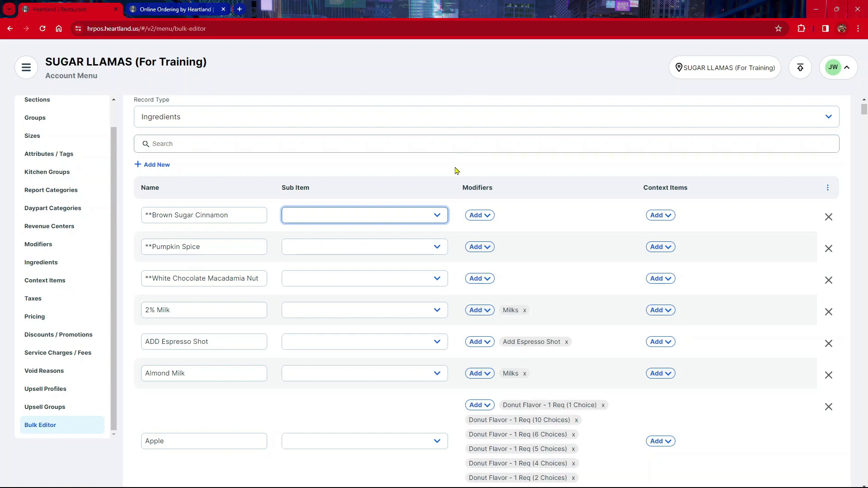
click(437, 279)
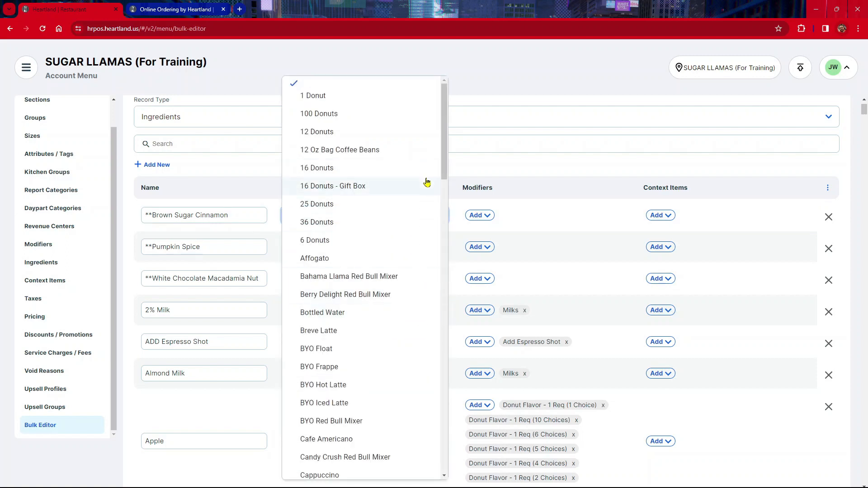
click(458, 108)
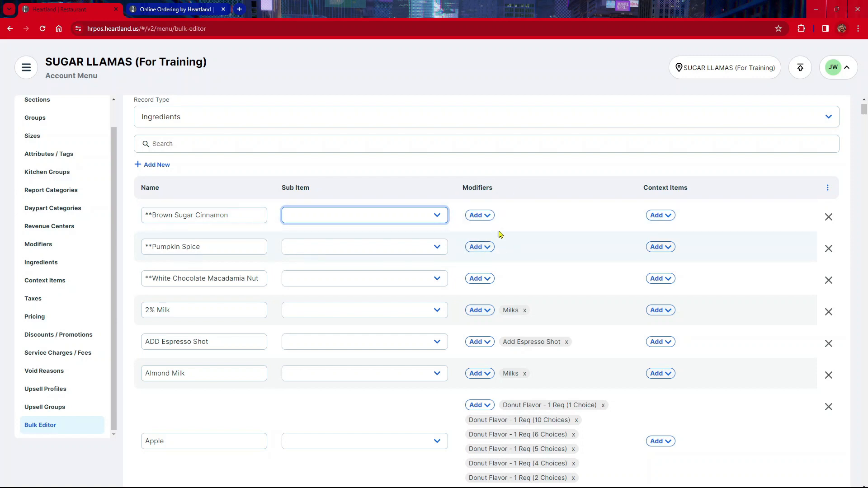
Review the modifiers and context items that can be assigned to **Brown Sugar Cinnamon, and check the available record types.
click(491, 219)
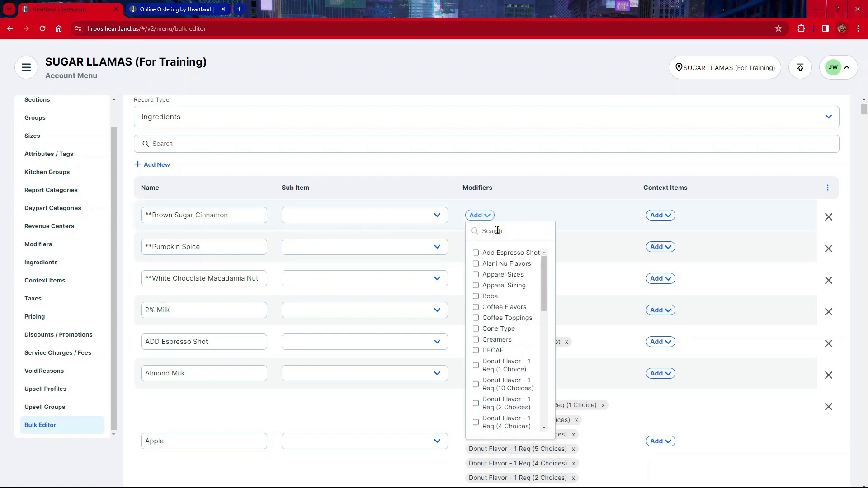
scroll(500, 382, down, 10)
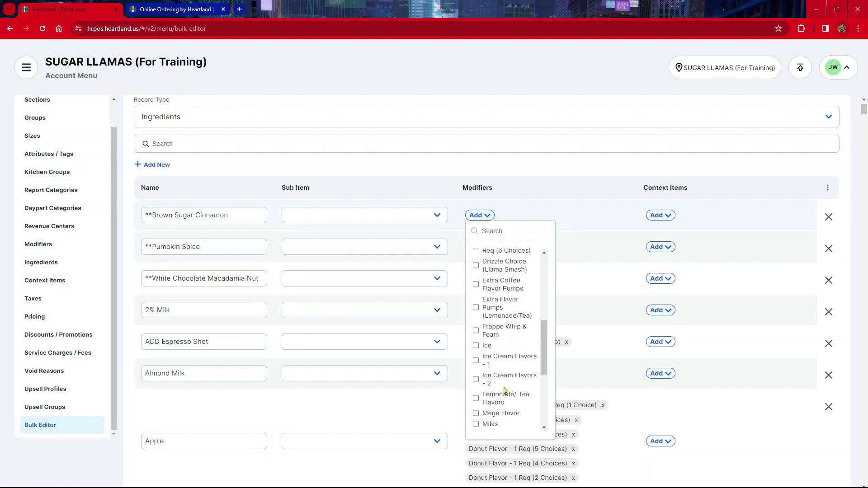
scroll(494, 386, up, 10)
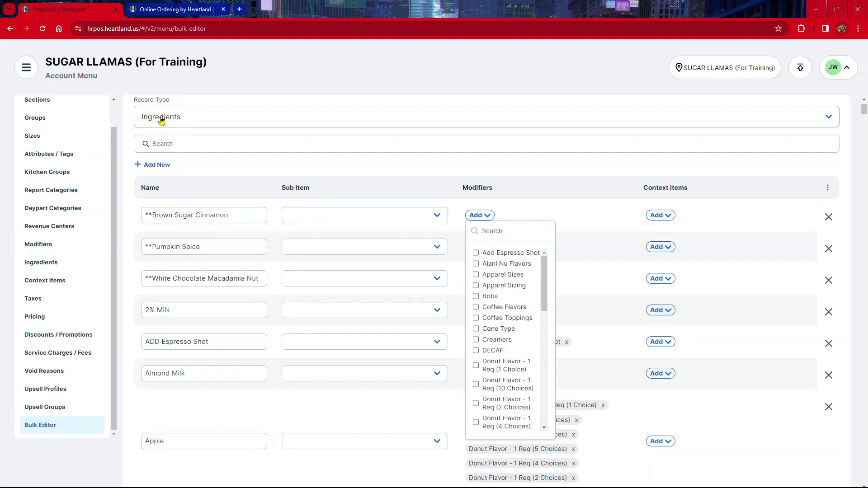
click(179, 117)
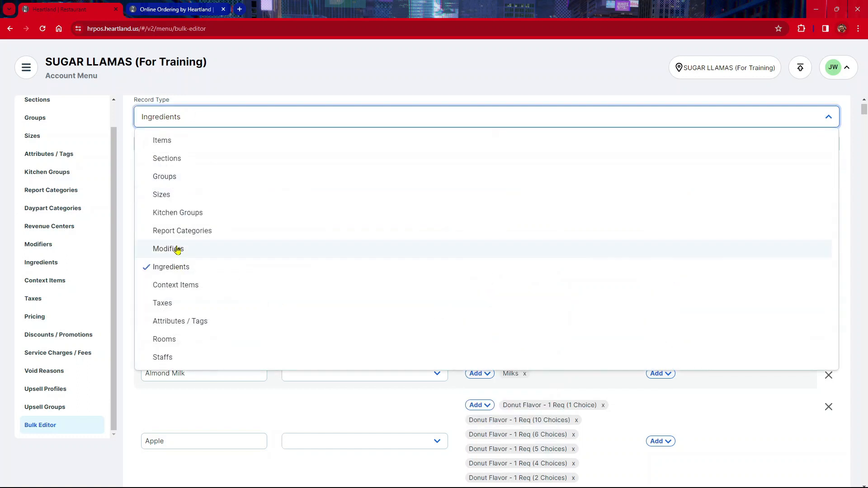
click(249, 81)
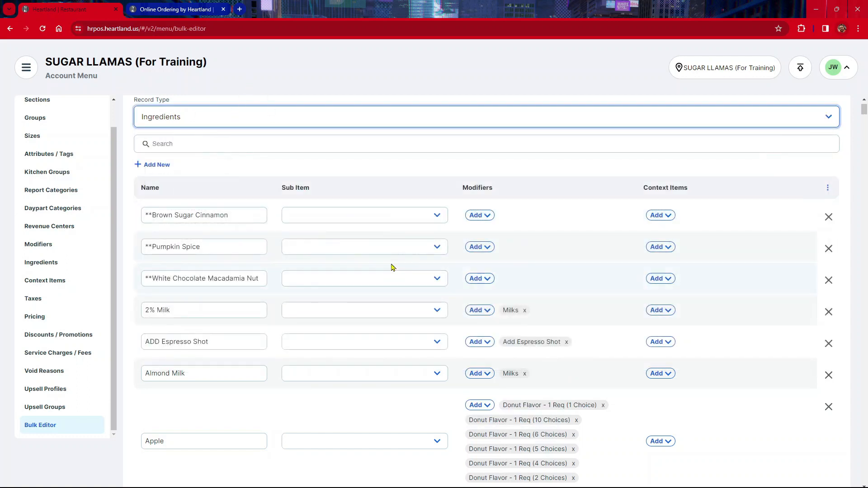
click(486, 217)
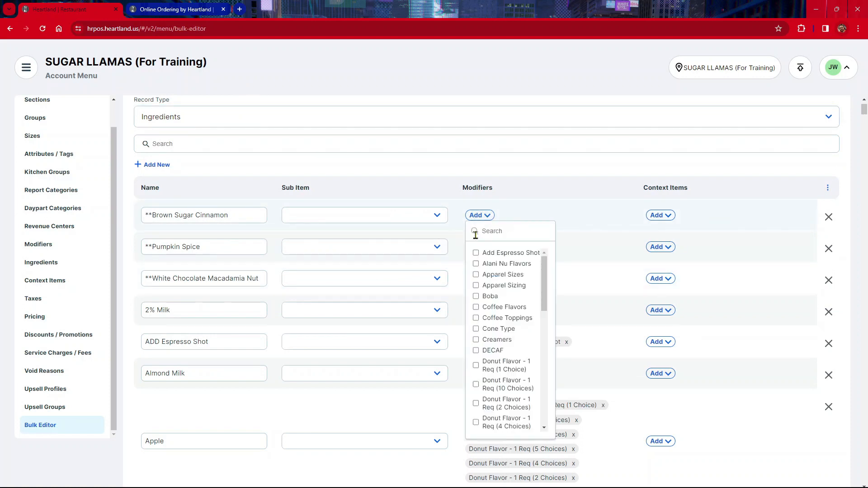
click(555, 155)
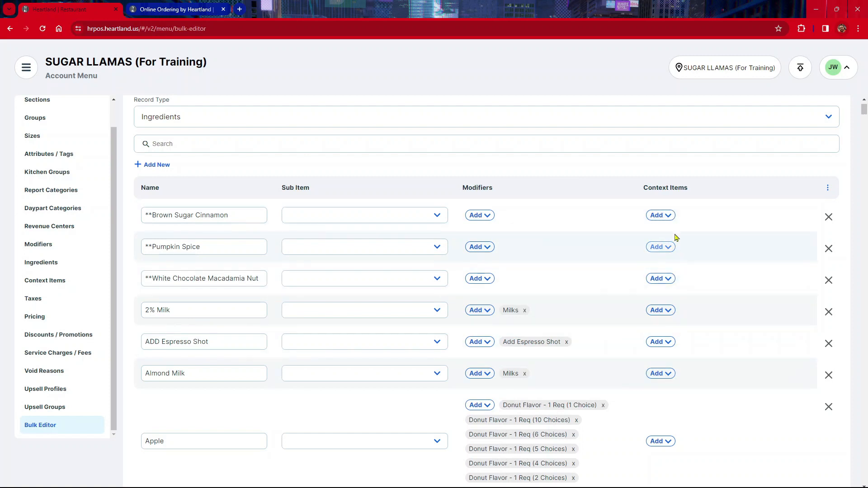
click(668, 217)
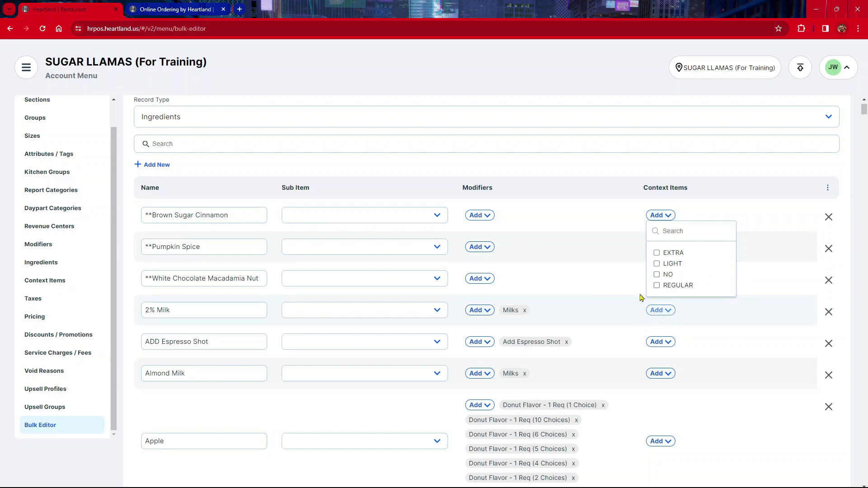
click(680, 170)
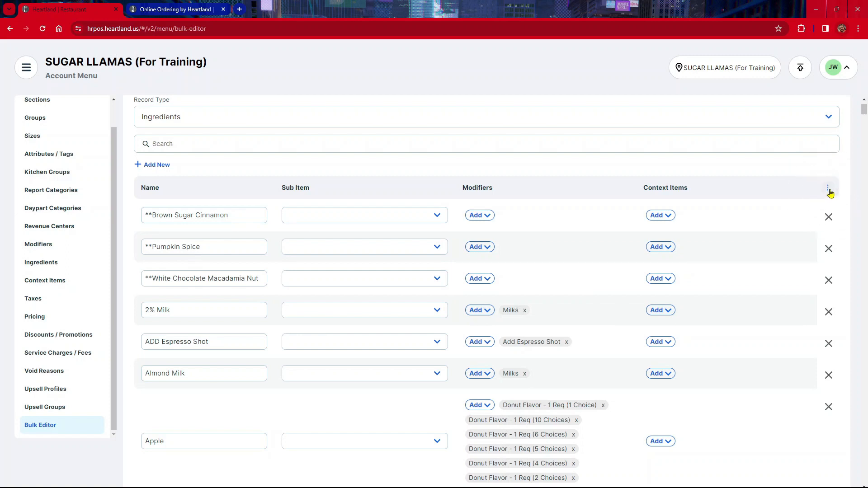
Show the additional Short Name and available-online columns in the ingredients table.
click(829, 190)
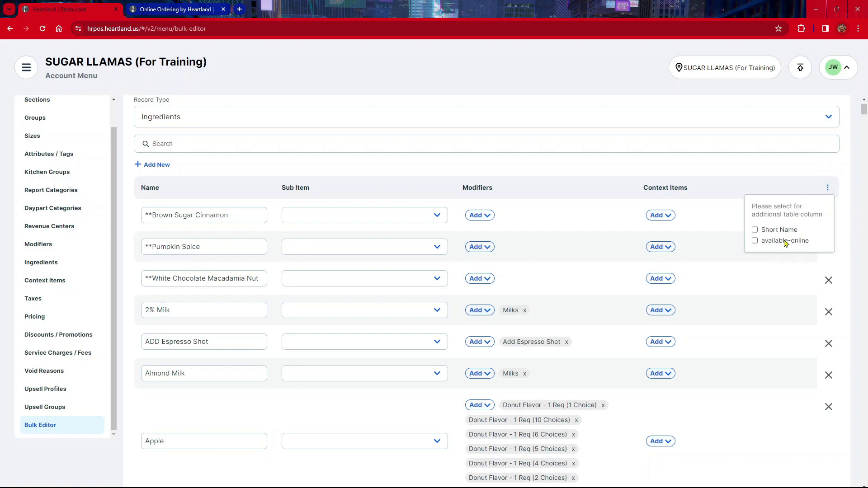
click(760, 235)
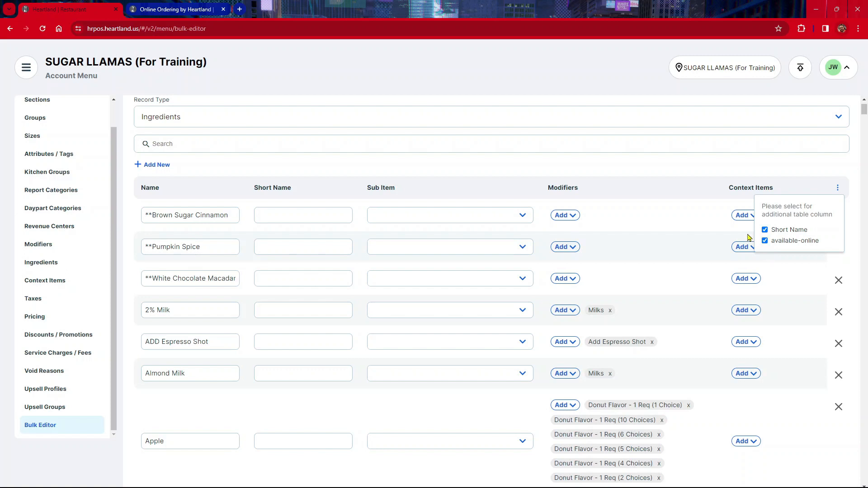
click(762, 170)
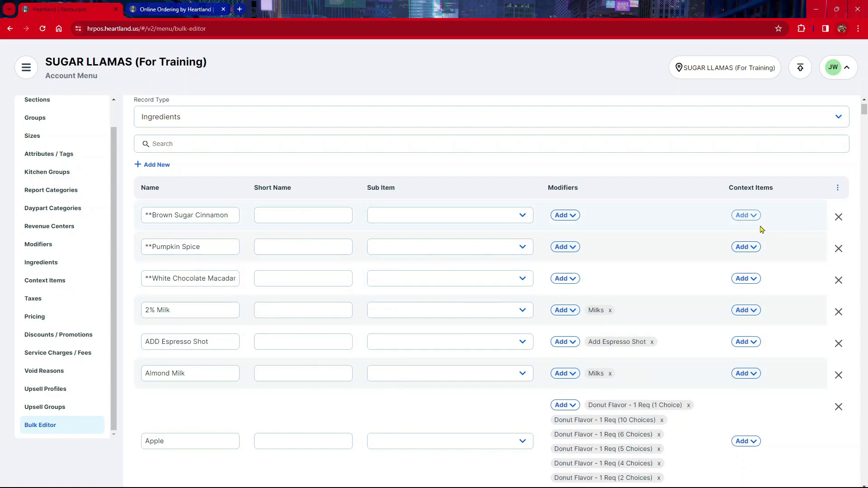
Hide the Short Name column, keeping the available-online column selected.
click(837, 190)
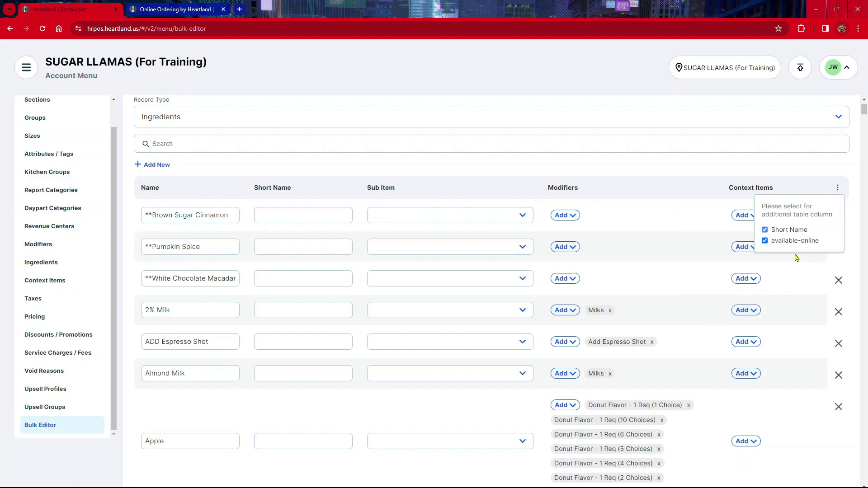
click(765, 229)
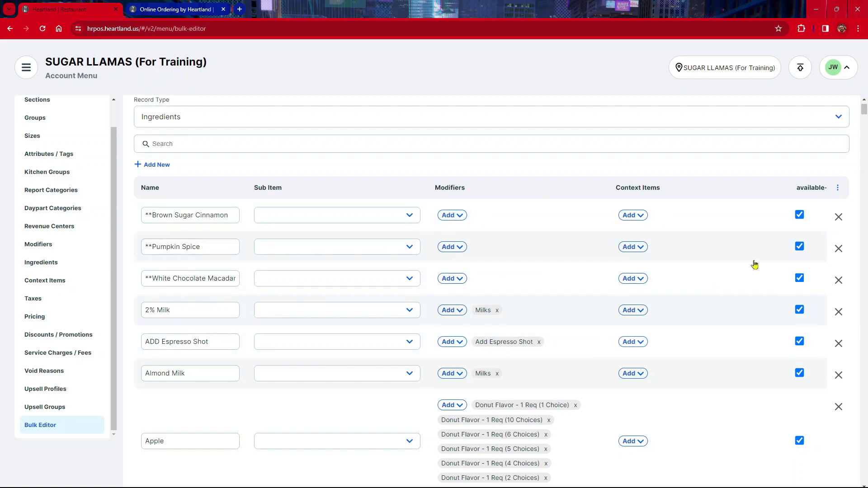
click(838, 187)
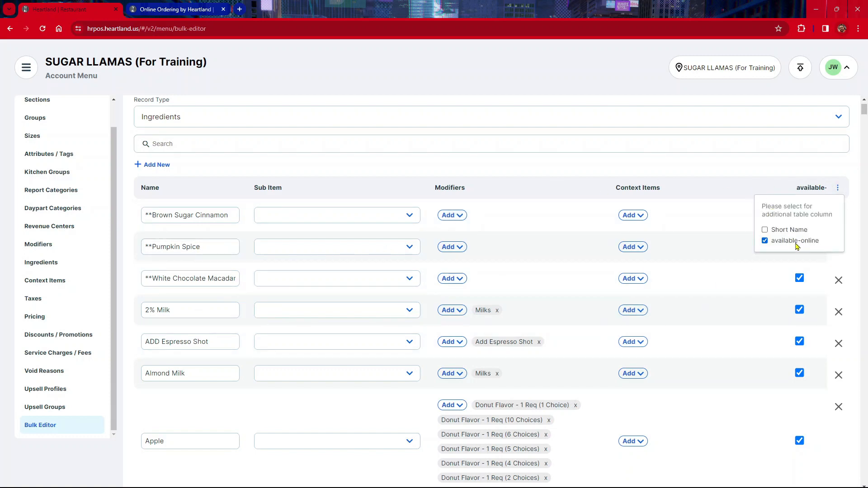
click(739, 175)
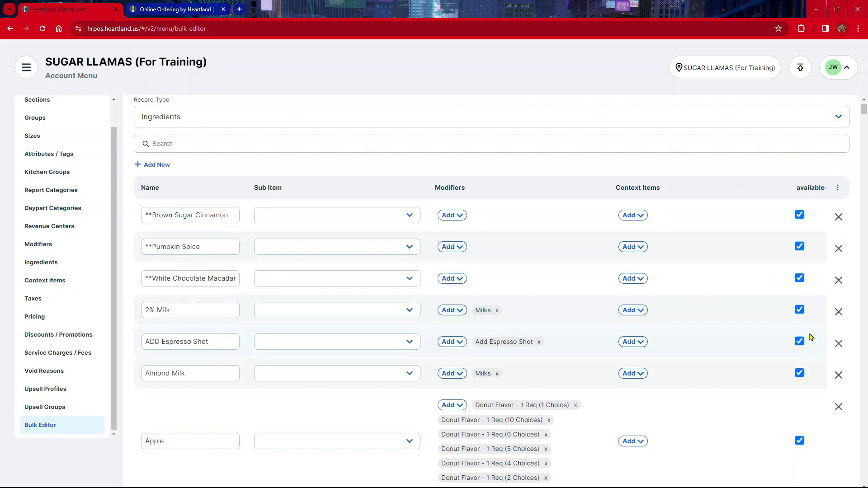
Look through the ingredients list, examining each row's assigned modifiers, context items and online-availability setting.
scroll(634, 285, down, 5)
scroll(634, 291, down, 10)
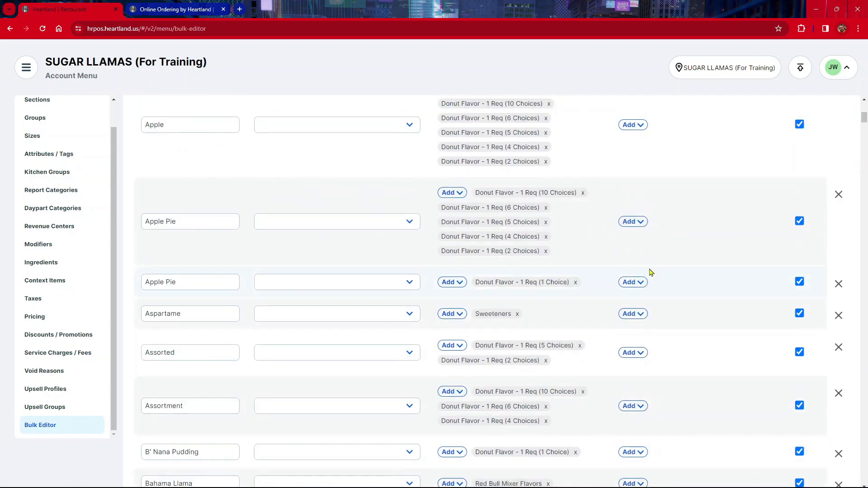
scroll(647, 269, down, 10)
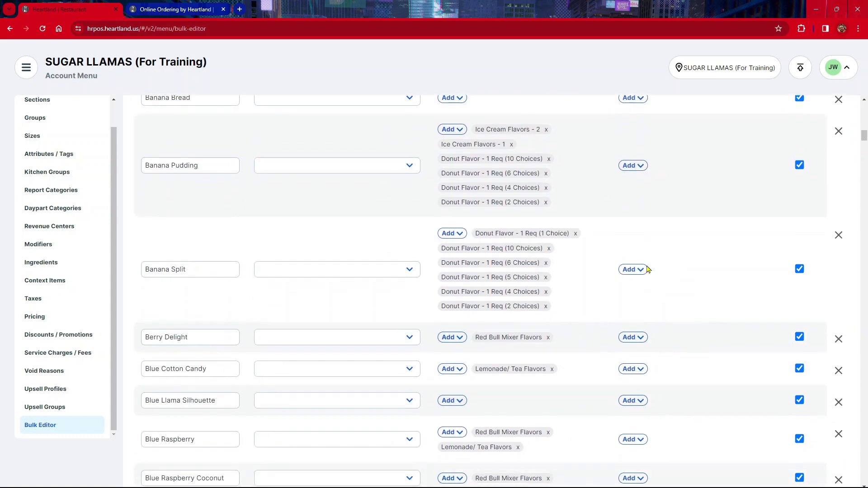
scroll(550, 284, up, 1)
scroll(550, 284, up, 2)
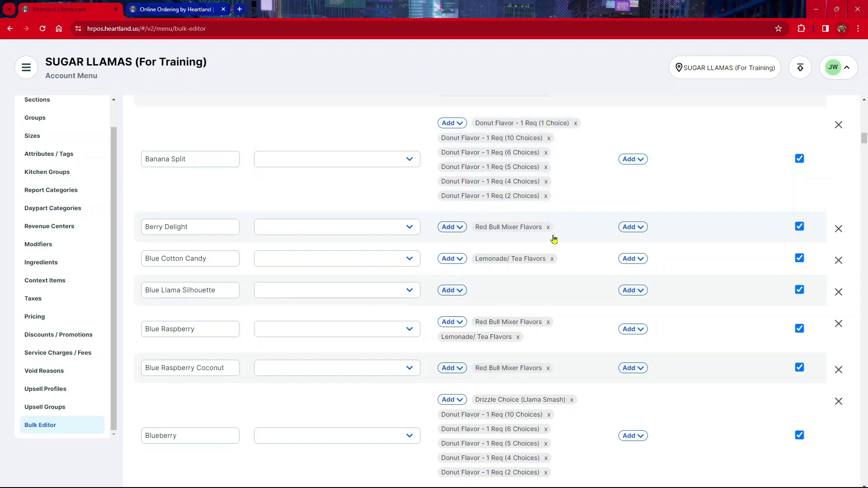
scroll(707, 304, down, 15)
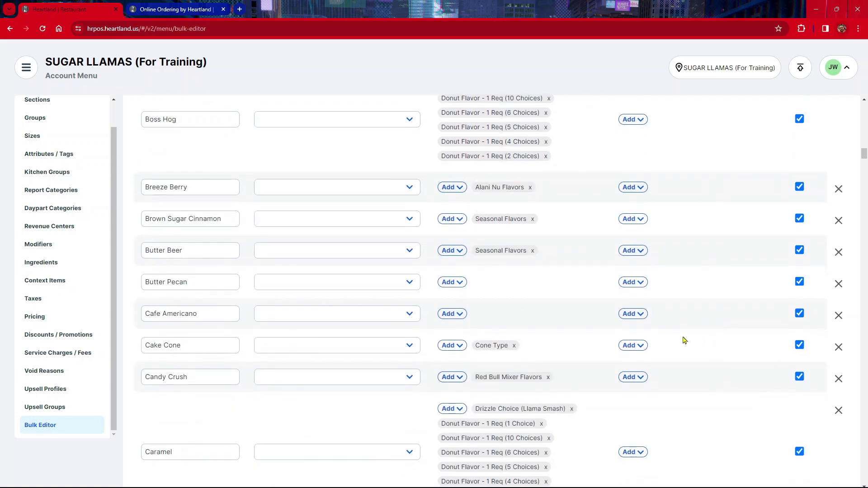
scroll(634, 331, down, 15)
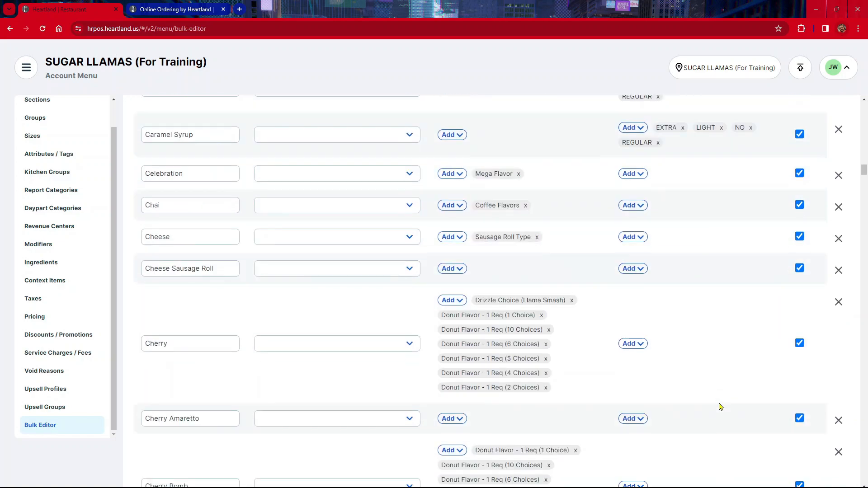
scroll(720, 406, down, 20)
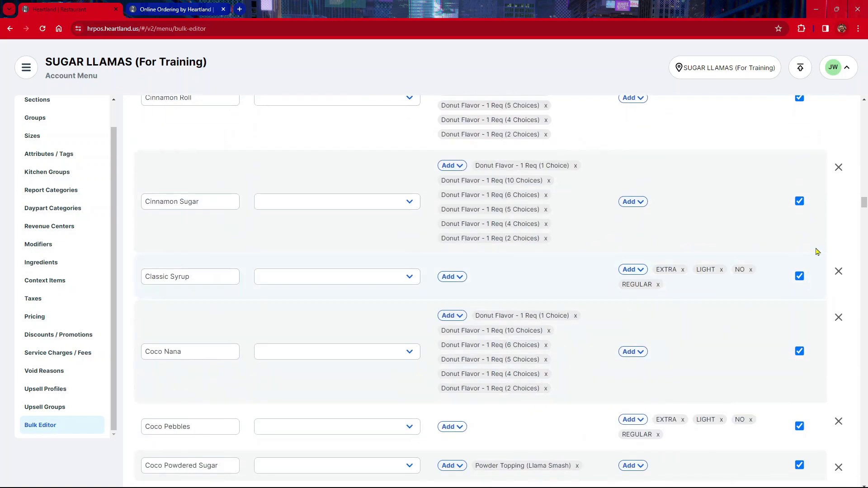
Check the save and discard options at the end of the ingredients list, and return to its beginning to locate the publish option.
drag(864, 202, 810, 483)
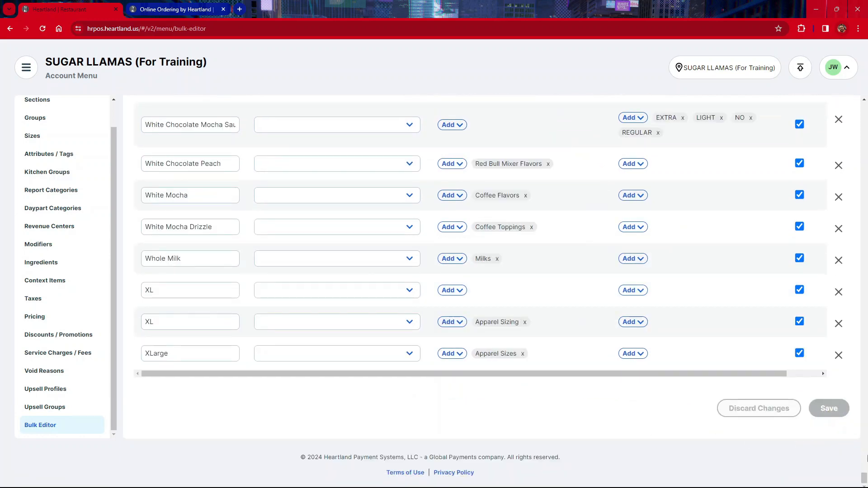
click(863, 432)
drag(865, 432, 864, 91)
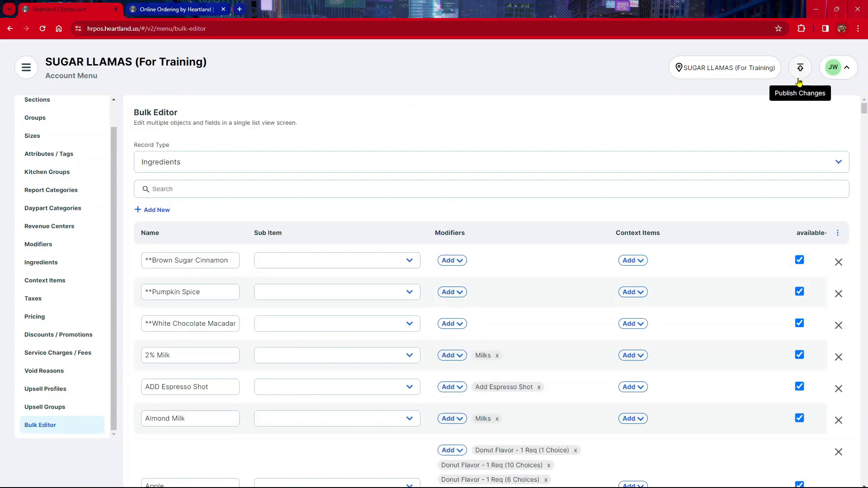